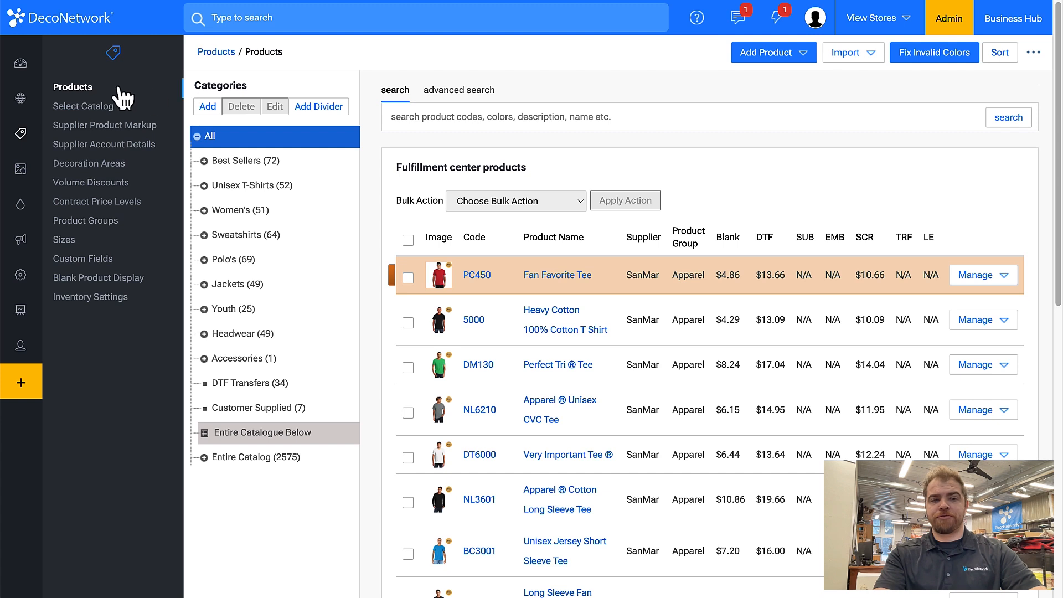
Add a new volume discount and name it "Example Discount".
{"action": "left_click", "coordinate": [108, 186]}
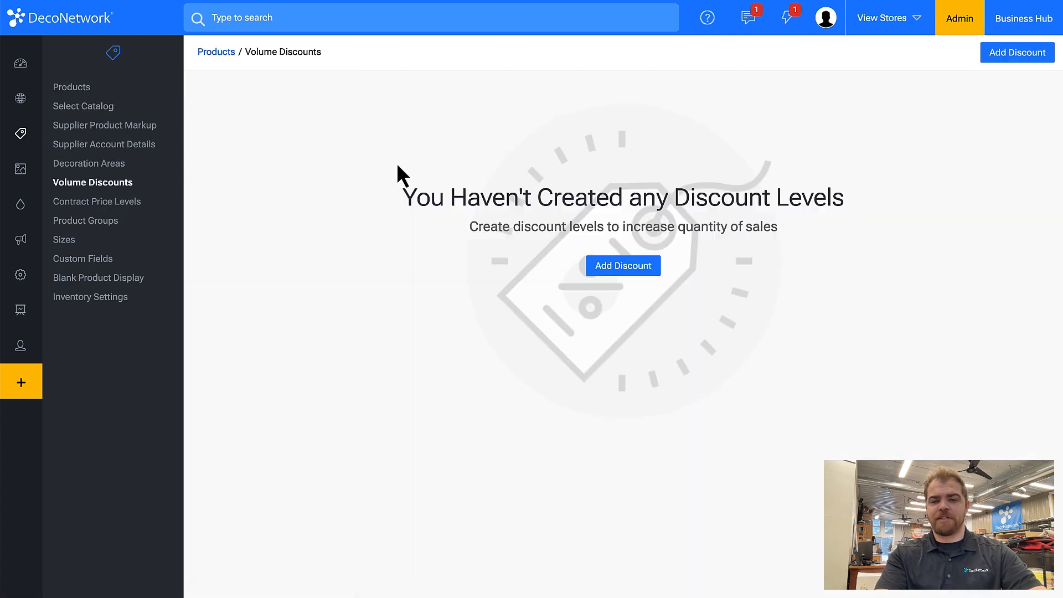
{"action": "left_click", "coordinate": [605, 271]}
{"action": "triple_click", "coordinate": [624, 117]}
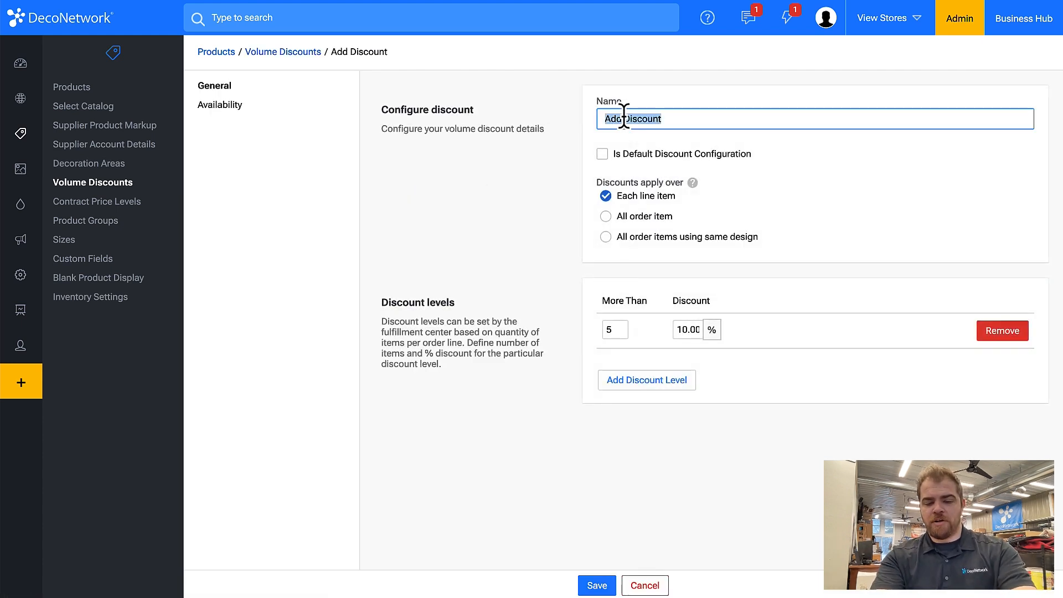
{"action": "type", "text": "Example Disc"}
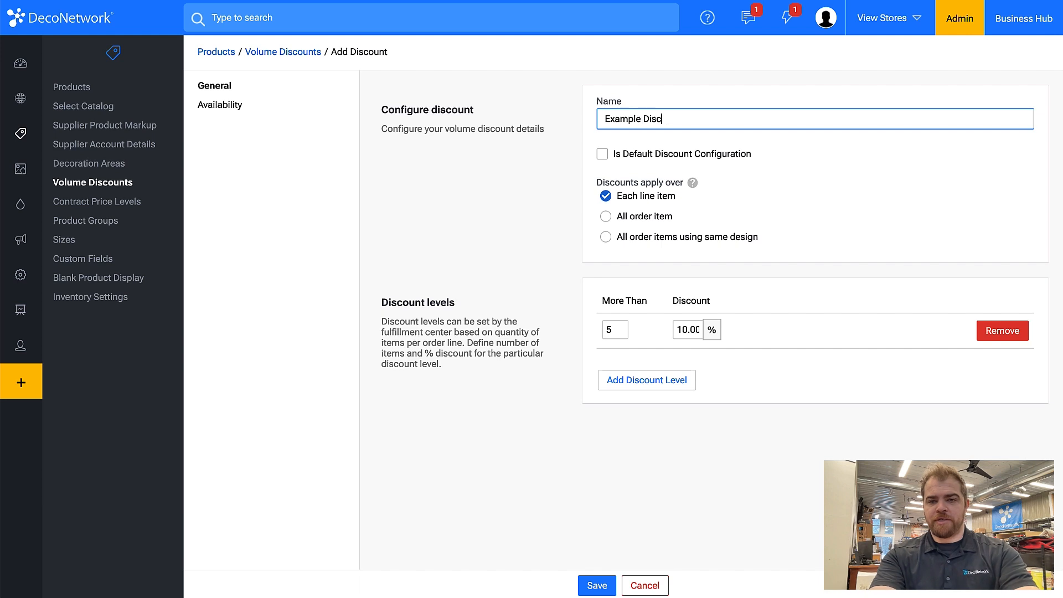
{"action": "type", "text": "ount"}
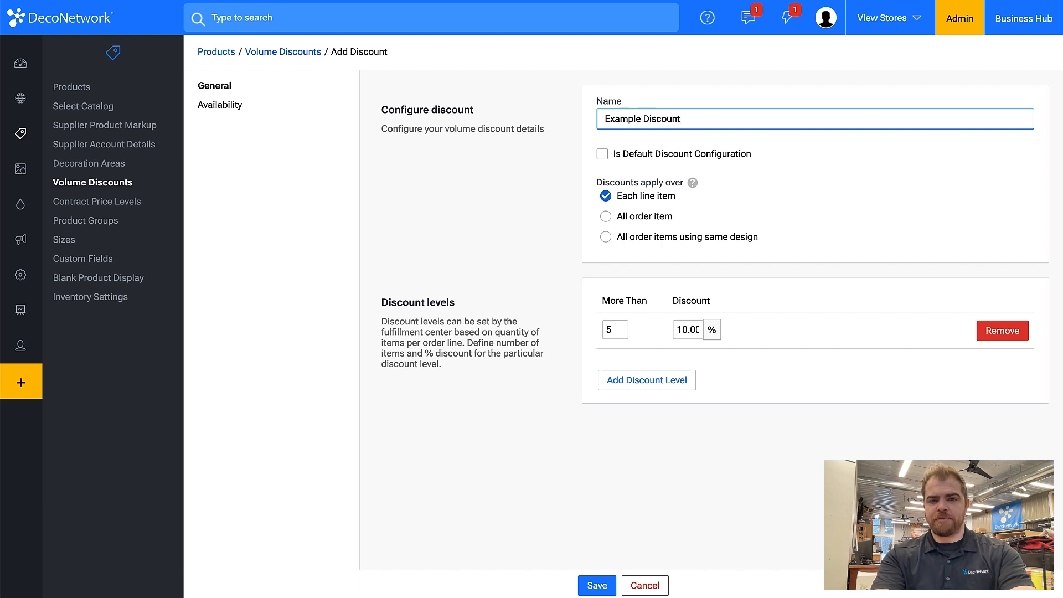
Apply the discount over All order item, leave it non-default, and review its store availability settings.
{"action": "left_click", "coordinate": [648, 156]}
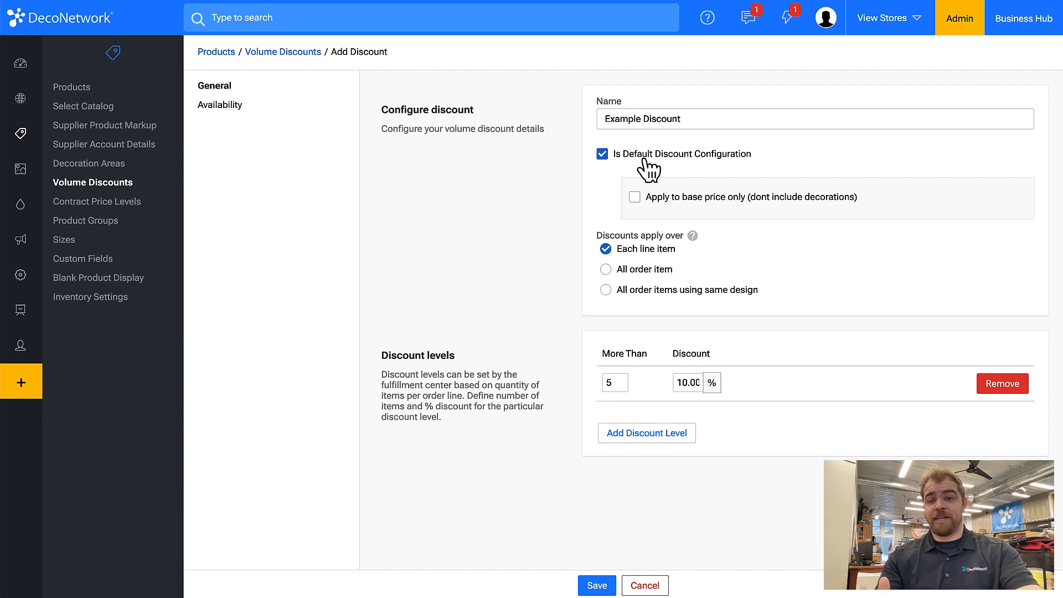
{"action": "left_click", "coordinate": [644, 160]}
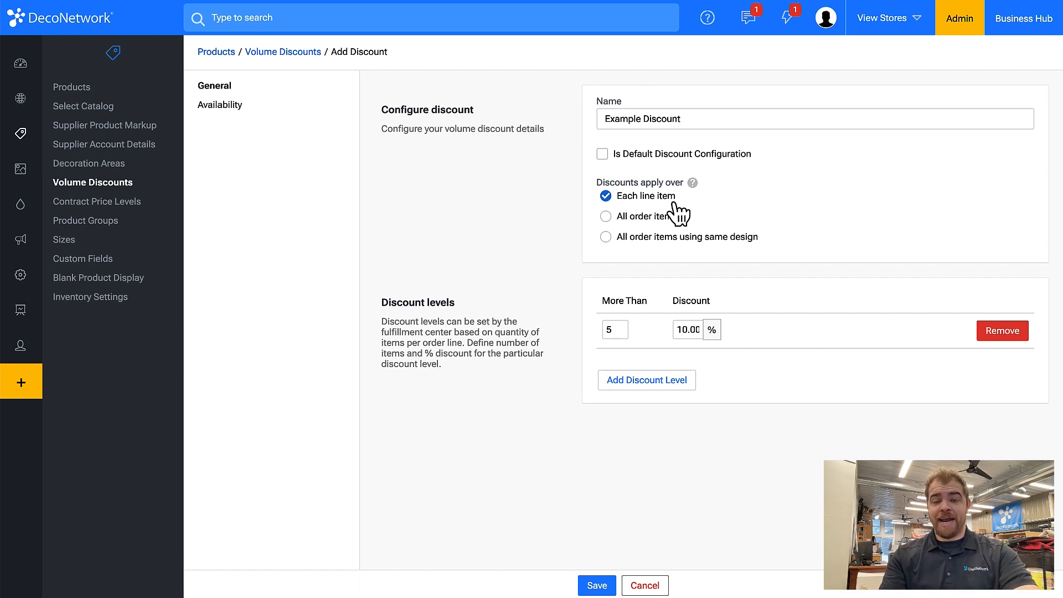
{"action": "left_click", "coordinate": [633, 216]}
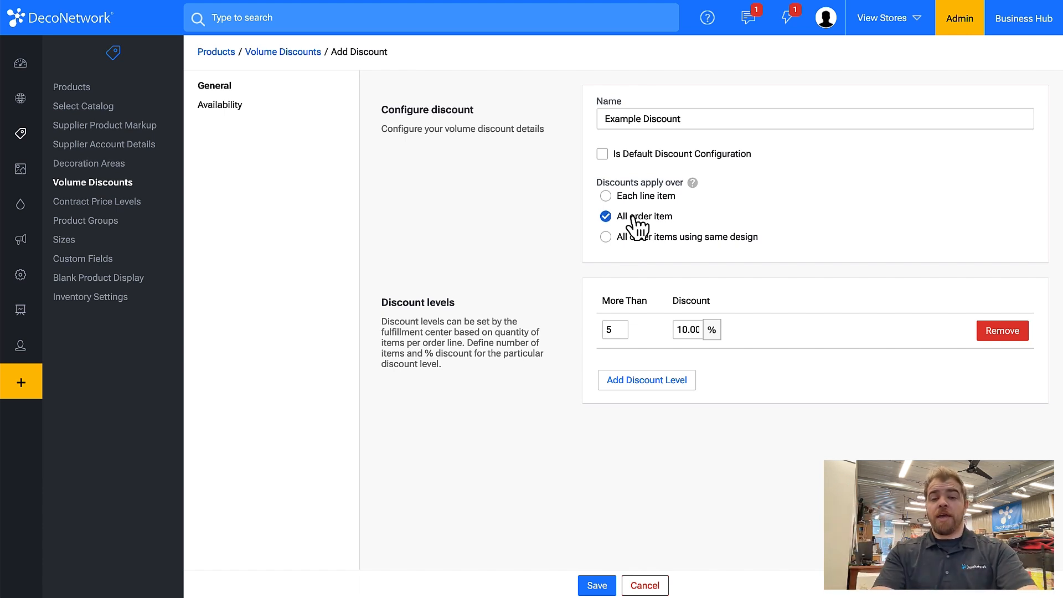
{"action": "left_click", "coordinate": [624, 246]}
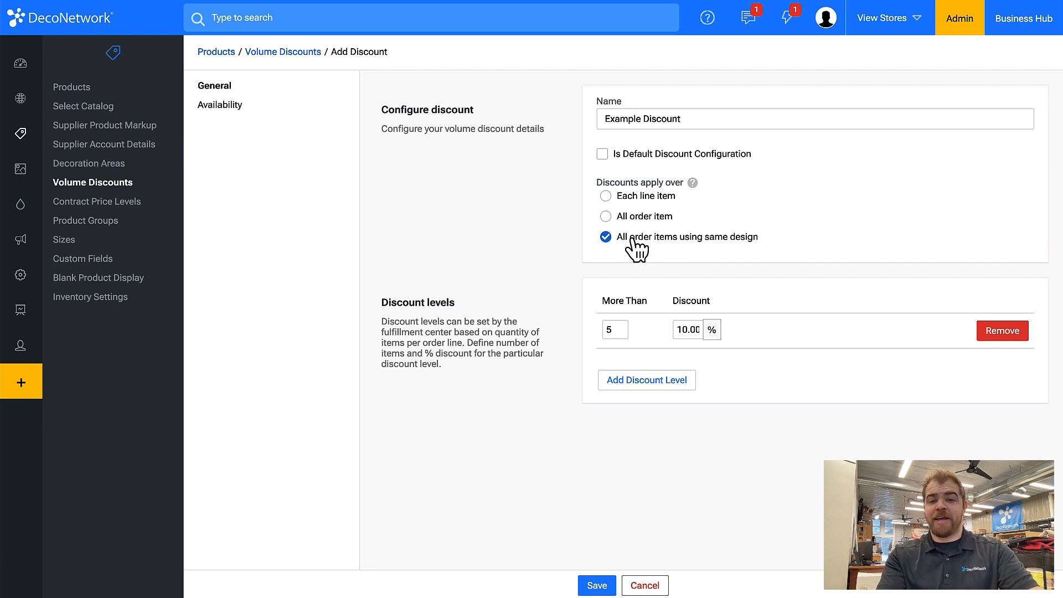
{"action": "left_click", "coordinate": [631, 217]}
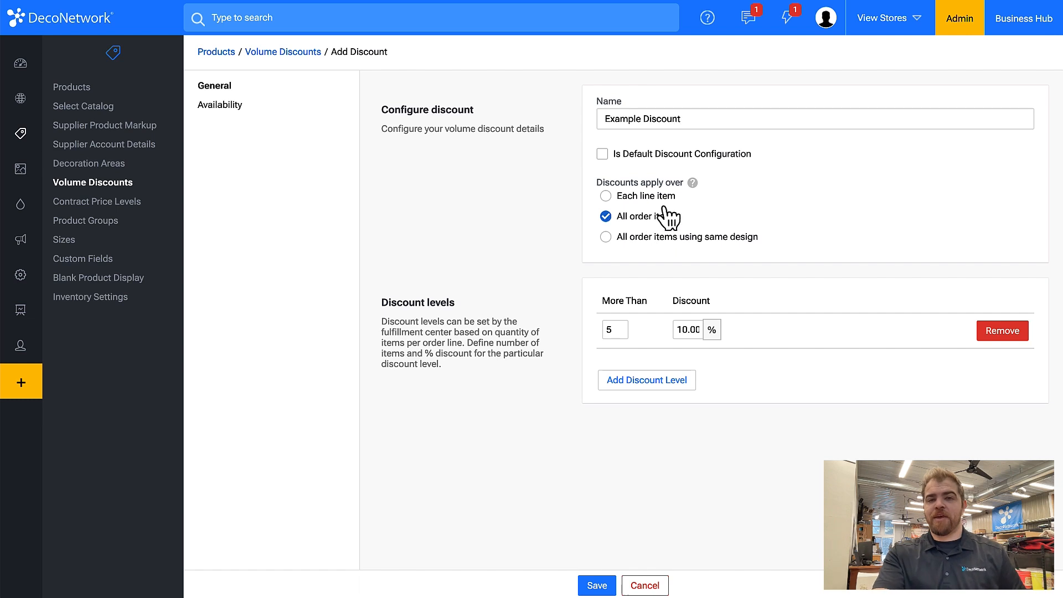
{"action": "left_click", "coordinate": [224, 109]}
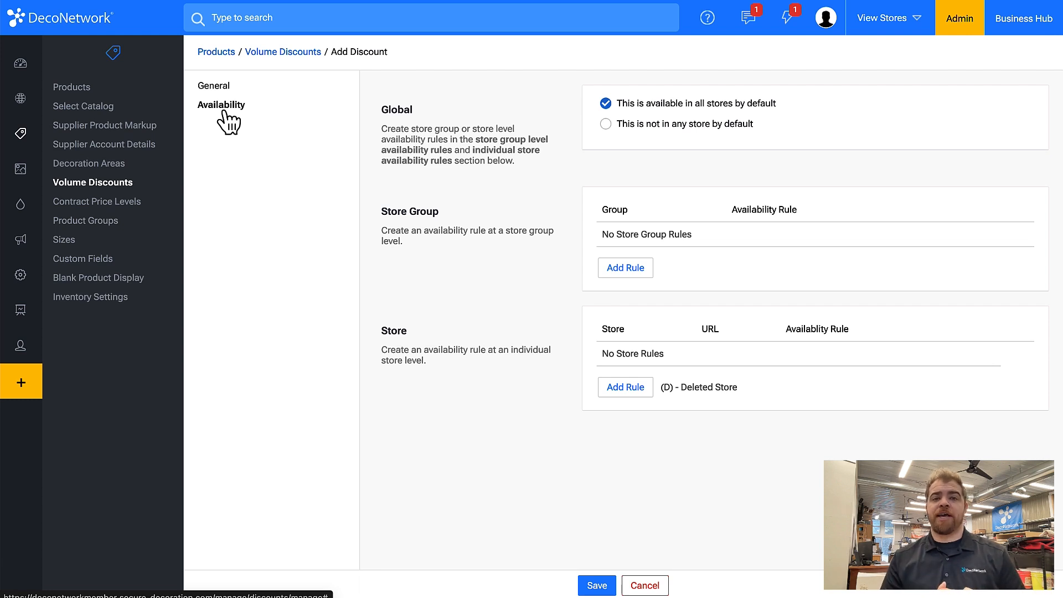
{"action": "left_click", "coordinate": [219, 89]}
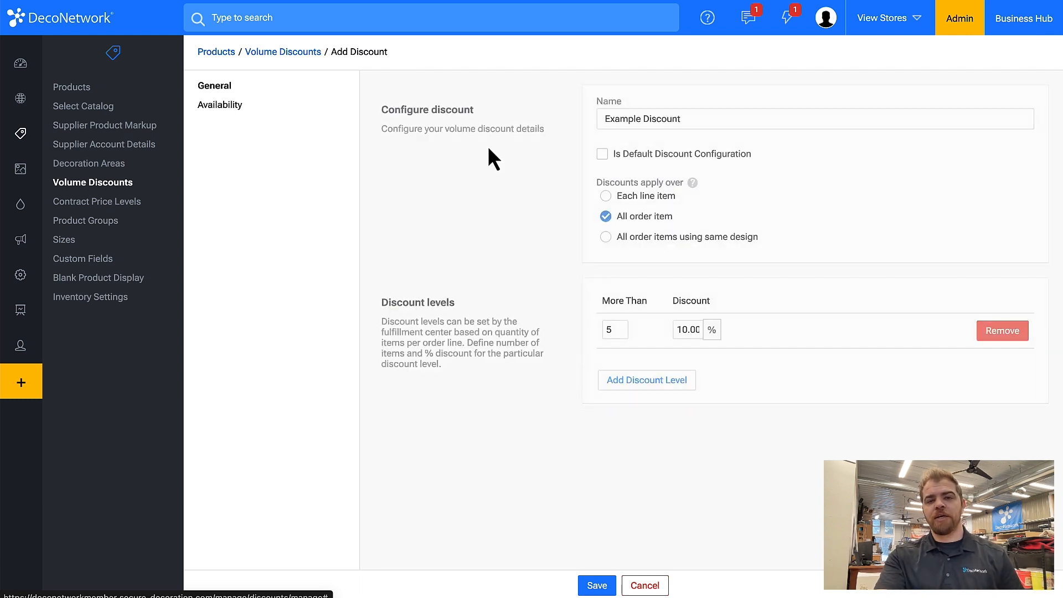
Set the first discount level to more than 0 items, add a second level, and save the volume discount.
{"action": "left_click", "coordinate": [617, 330]}
{"action": "double_click", "coordinate": [617, 329]}
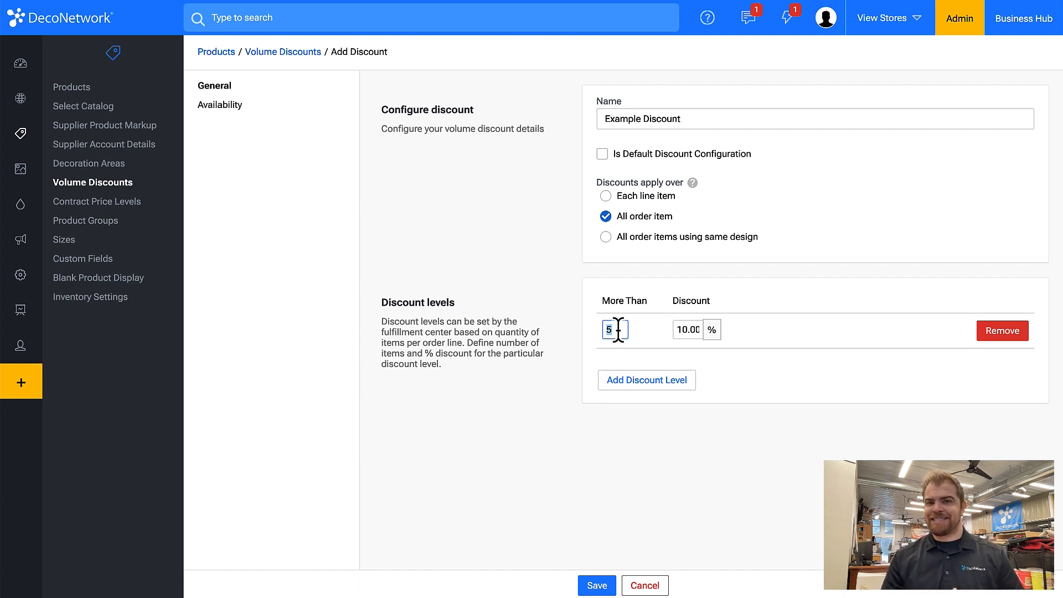
{"action": "key", "text": "BackSpace"}
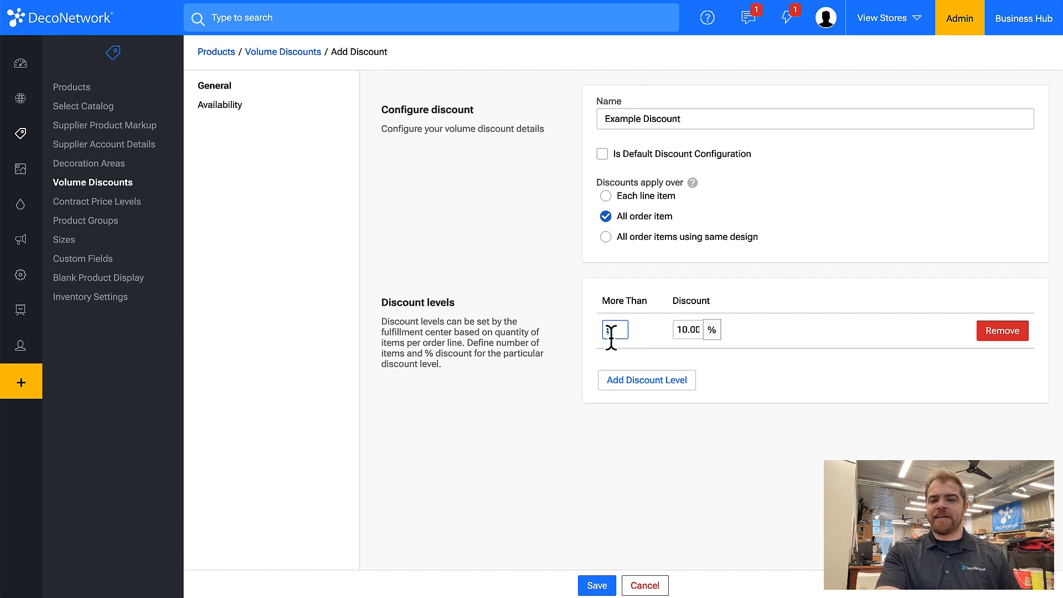
{"action": "type", "text": "0"}
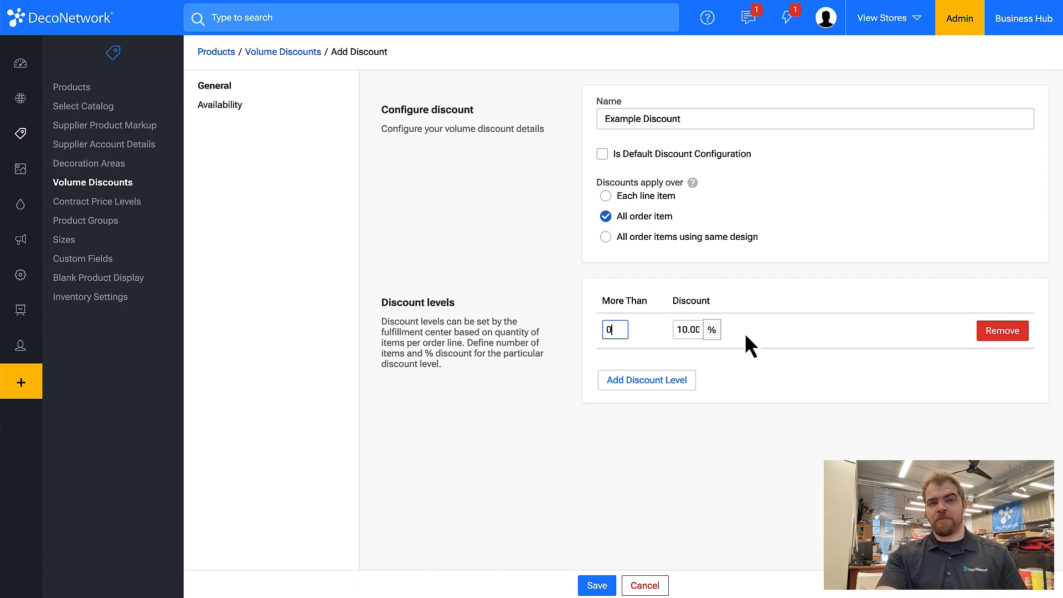
{"action": "left_click", "coordinate": [320, 0]}
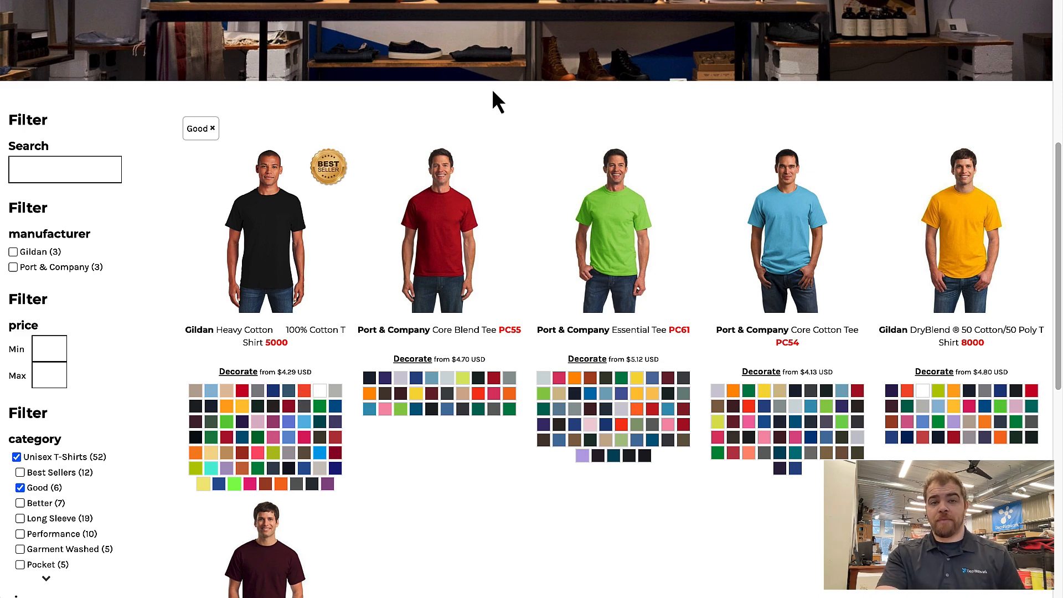
{"action": "left_click", "coordinate": [453, 0]}
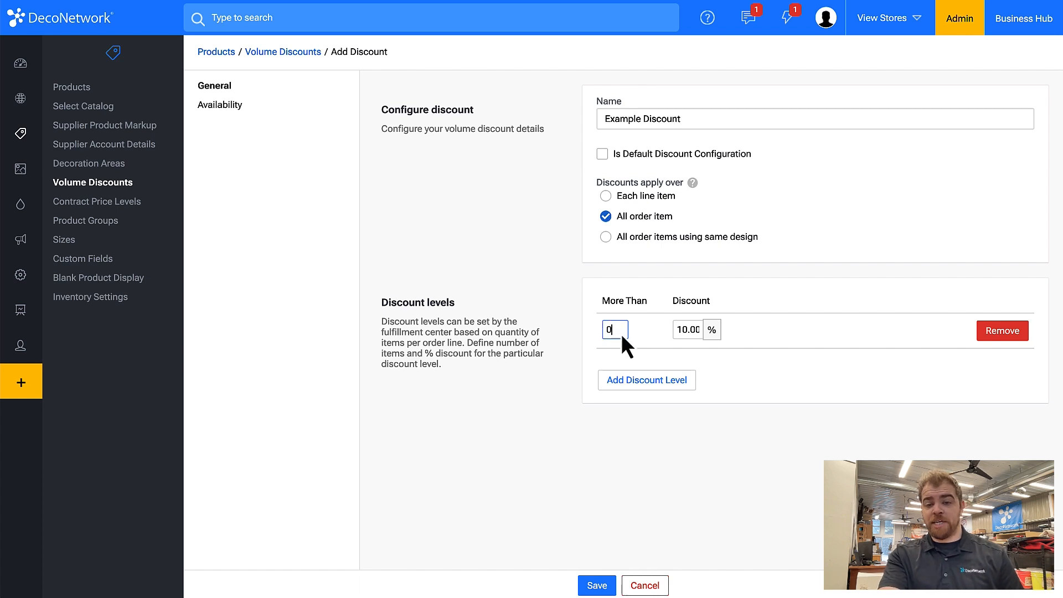
{"action": "left_click", "coordinate": [661, 382]}
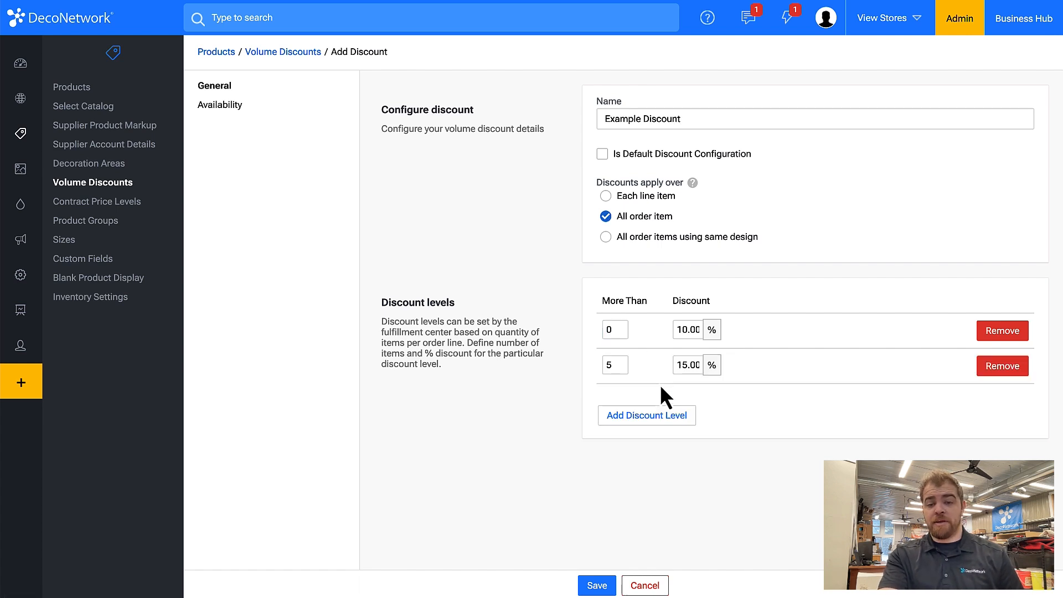
{"action": "left_click", "coordinate": [599, 586]}
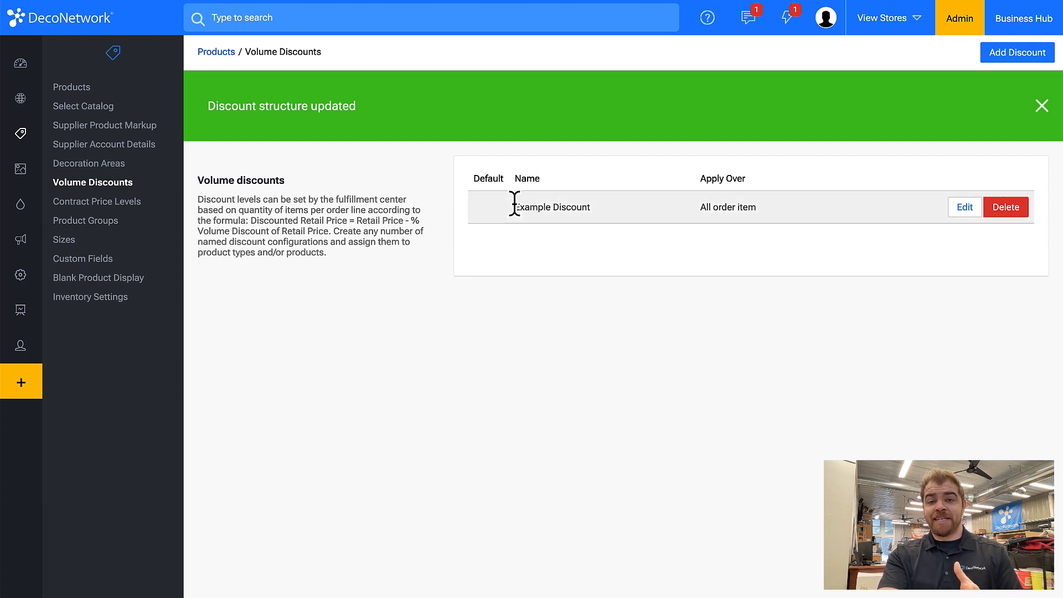
Assign Example Discount to the Apparel product group's pricing, applied to the base price only, and save the group.
{"action": "left_click", "coordinate": [100, 224]}
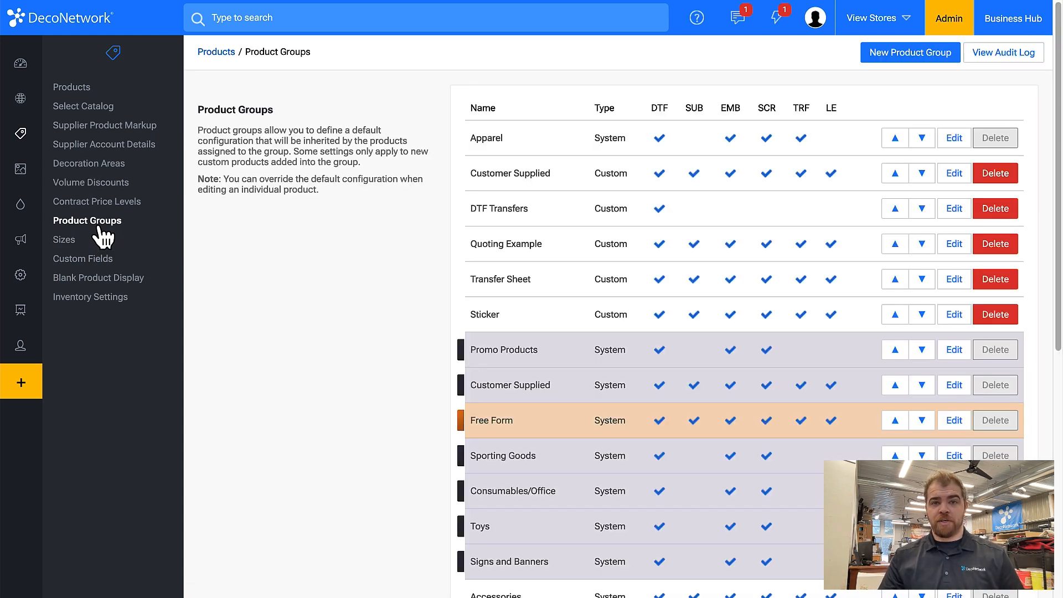
{"action": "left_click", "coordinate": [952, 138]}
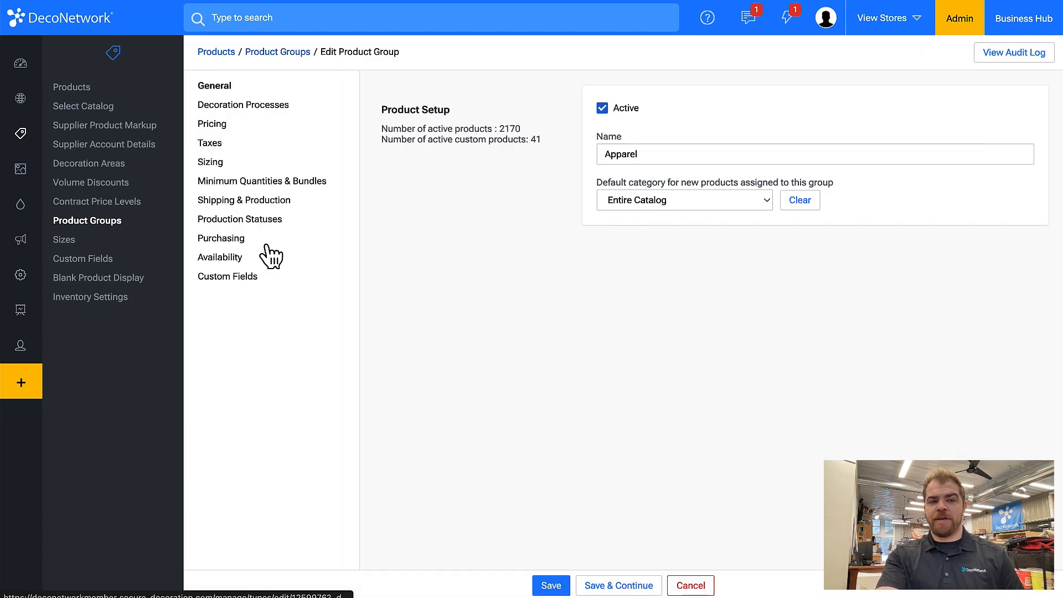
{"action": "left_click", "coordinate": [222, 129]}
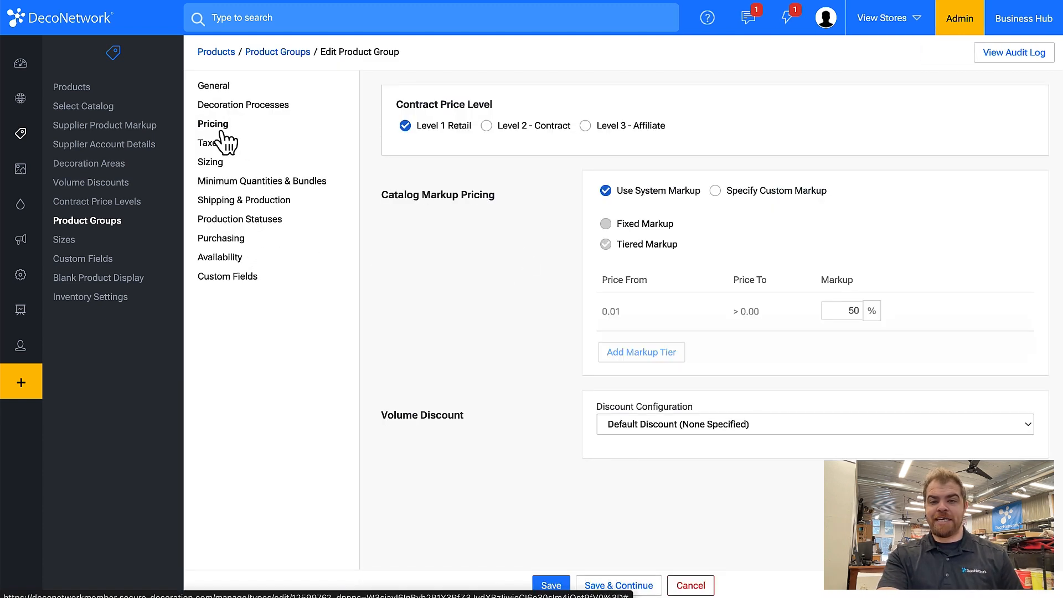
{"action": "left_click", "coordinate": [655, 426]}
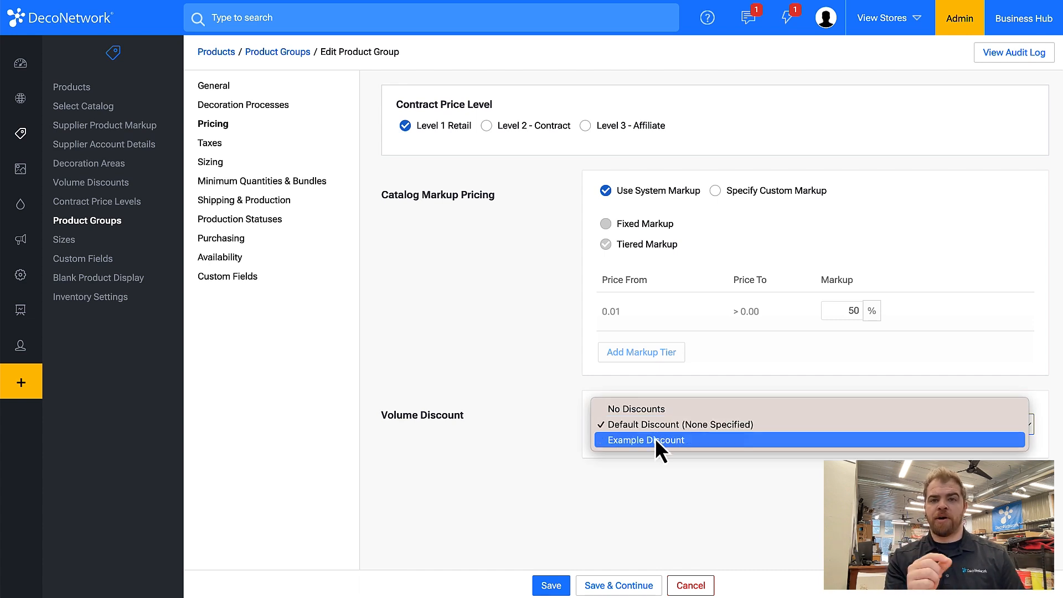
{"action": "left_click", "coordinate": [656, 440]}
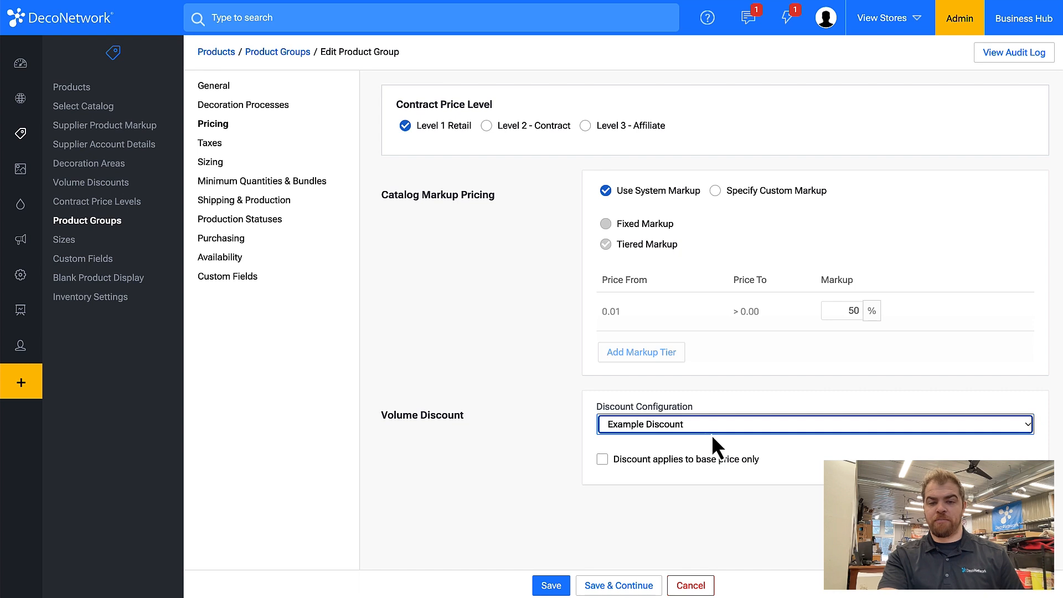
{"action": "left_click", "coordinate": [635, 474]}
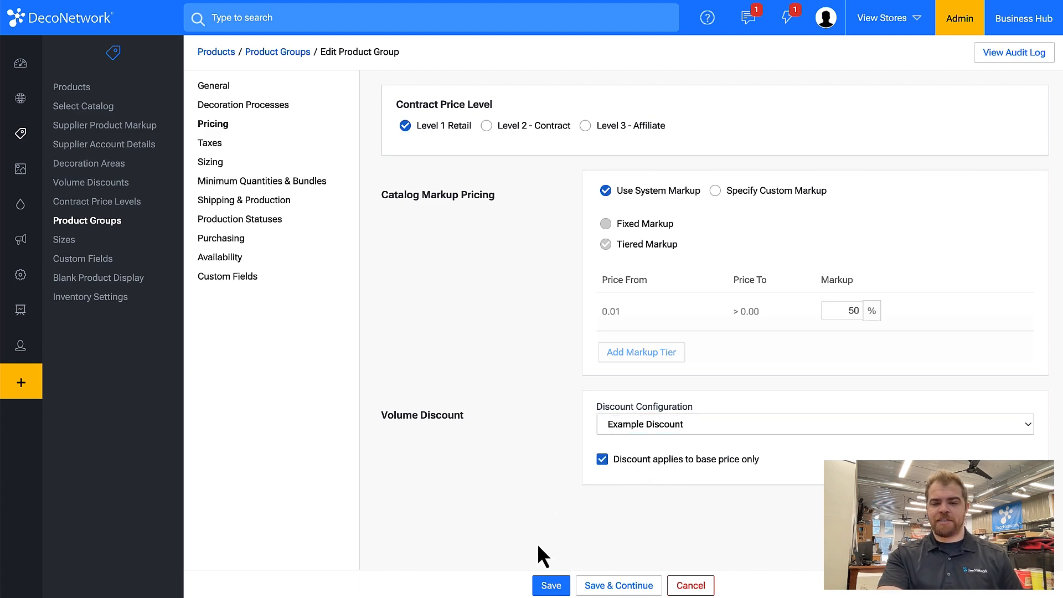
{"action": "left_click", "coordinate": [553, 585]}
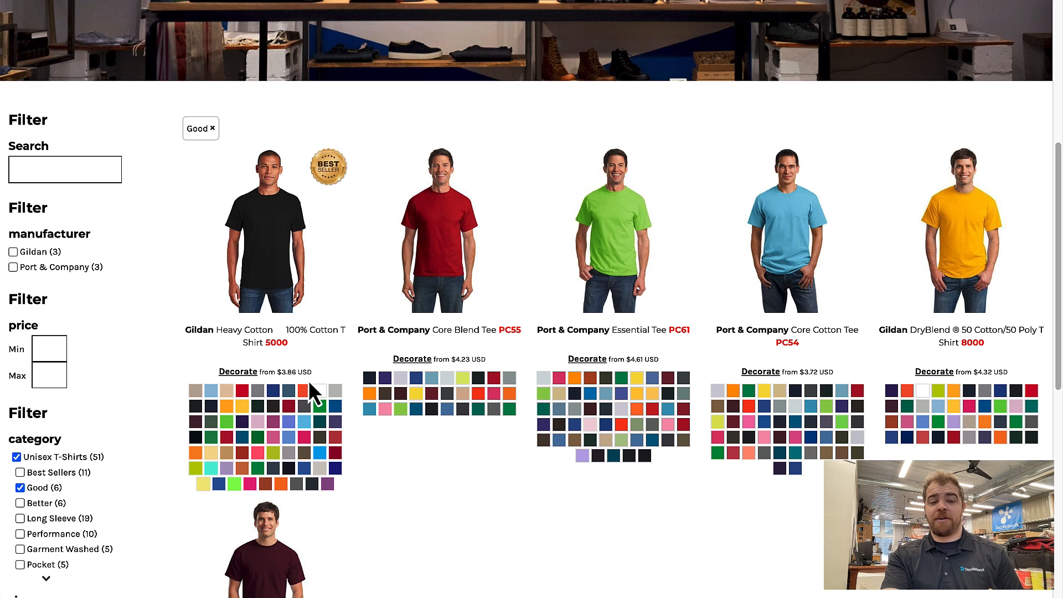
View the Gildan Heavy Cotton 100% Cotton T Shirt in the online store's designer without adding a decoration.
{"action": "left_click", "coordinate": [282, 285]}
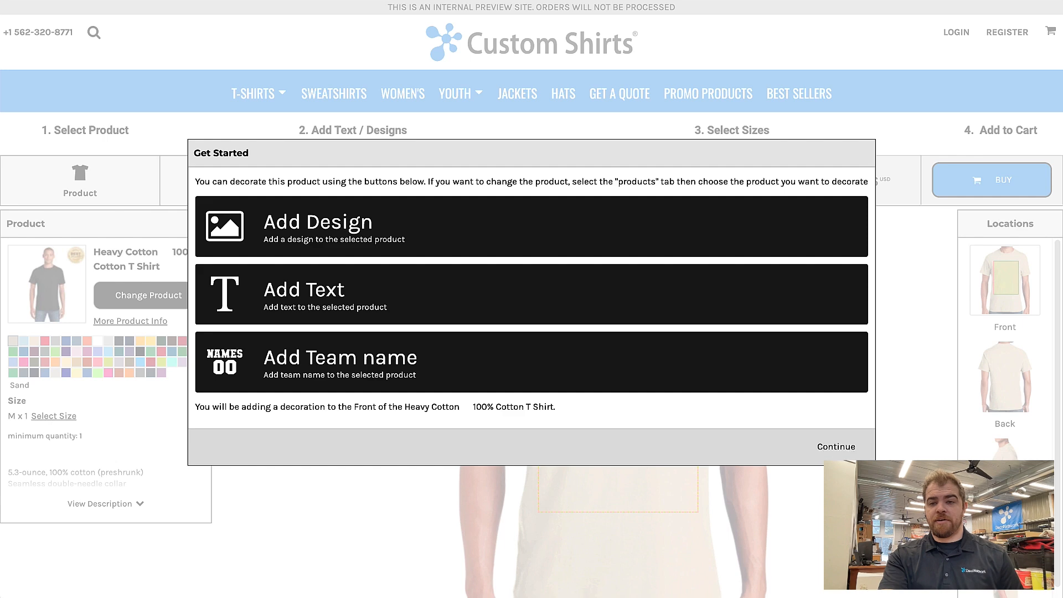
{"action": "left_click", "coordinate": [838, 448]}
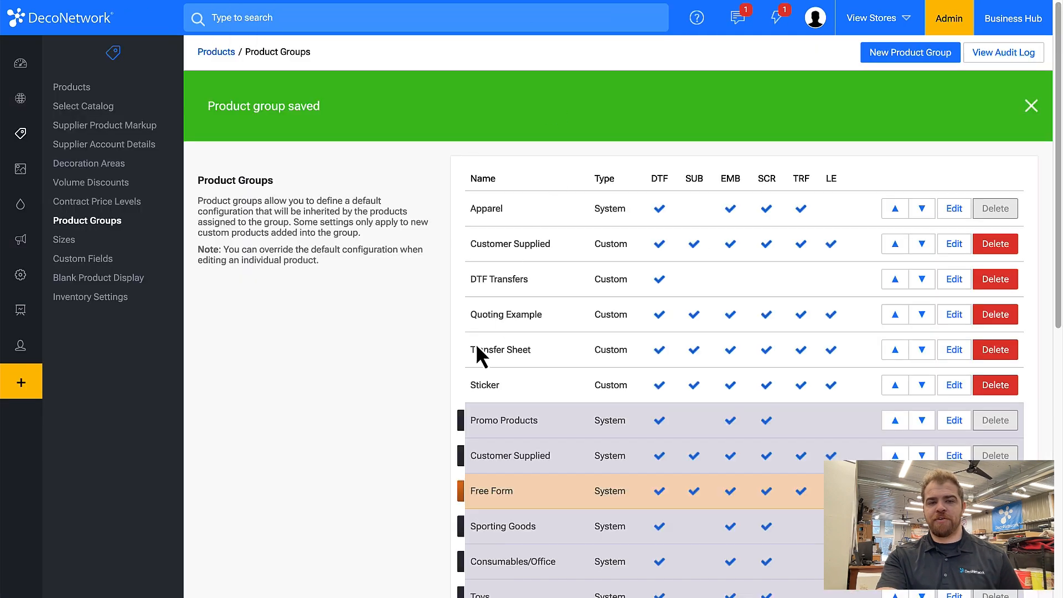
Set the Fan Favorite Tee's volume discount table to No Discounts and save the product.
{"action": "left_click", "coordinate": [85, 91]}
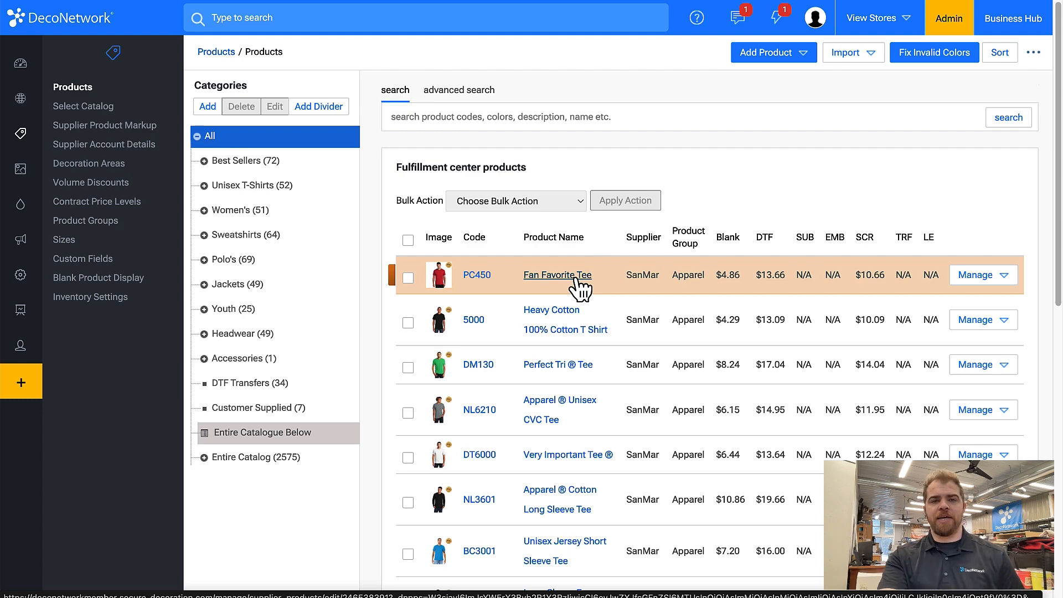
{"action": "left_click", "coordinate": [579, 277]}
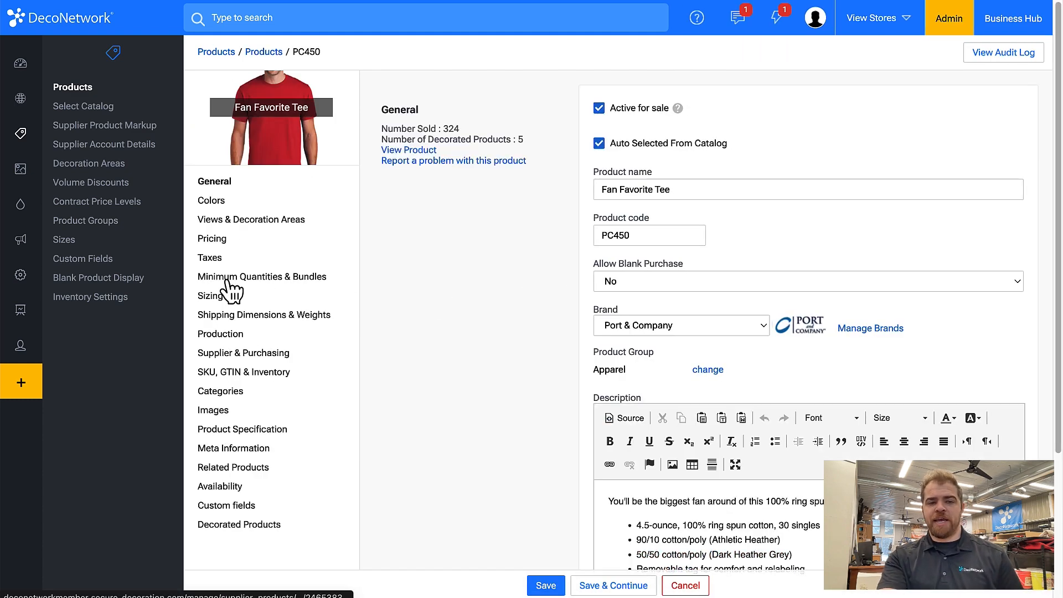
{"action": "left_click", "coordinate": [221, 240]}
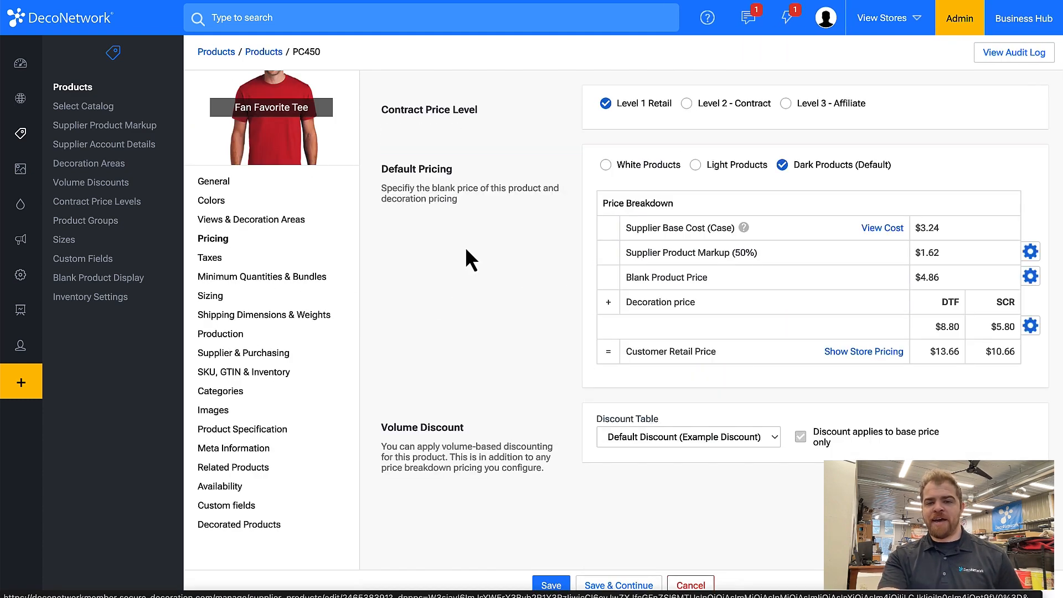
{"action": "left_click", "coordinate": [736, 451]}
{"action": "left_click", "coordinate": [724, 422]}
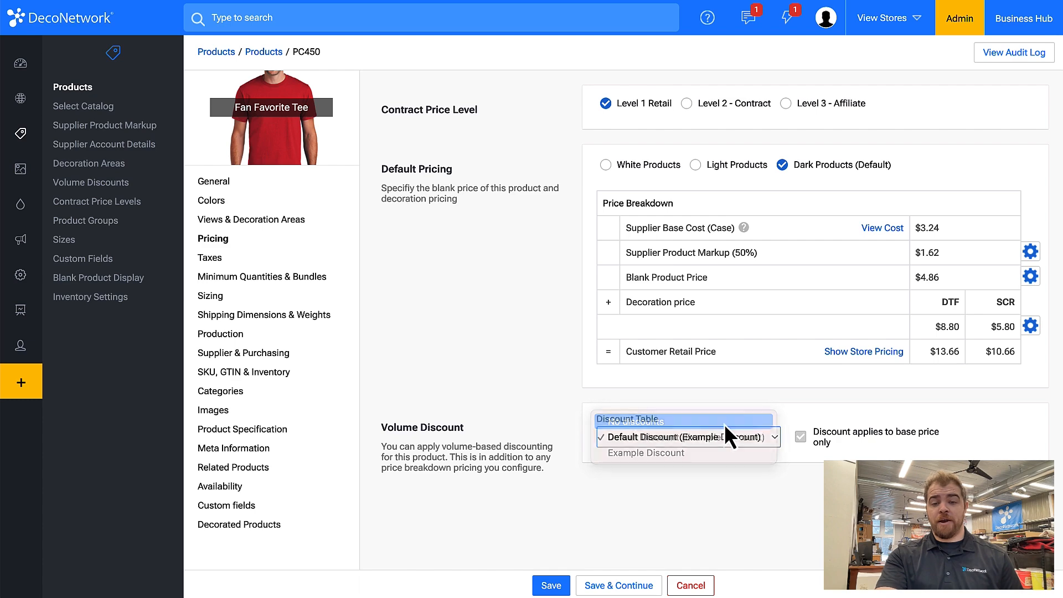
{"action": "left_click", "coordinate": [550, 585]}
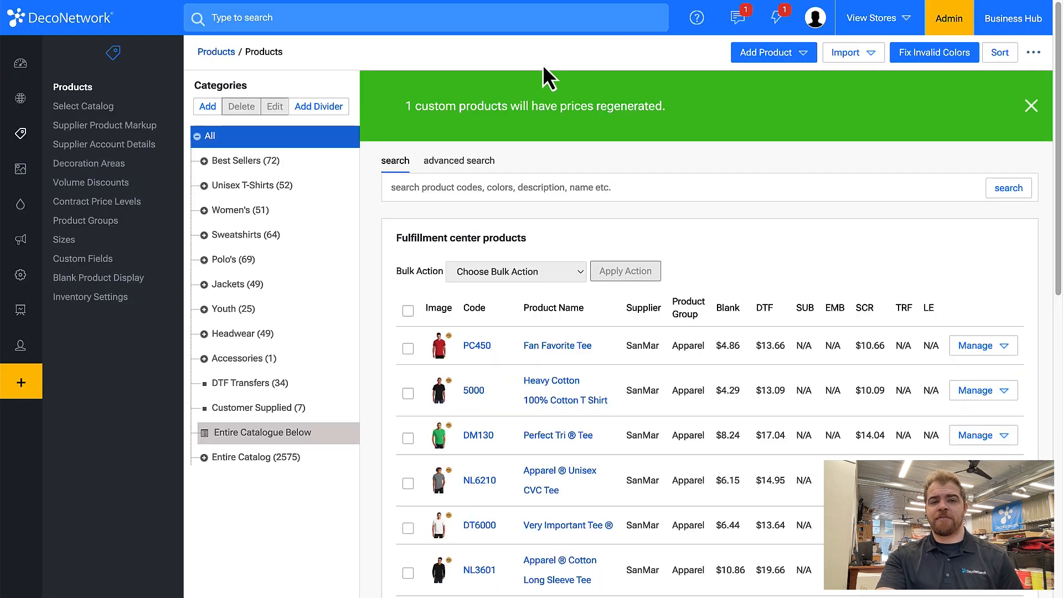
{"action": "left_click", "coordinate": [452, 19]}
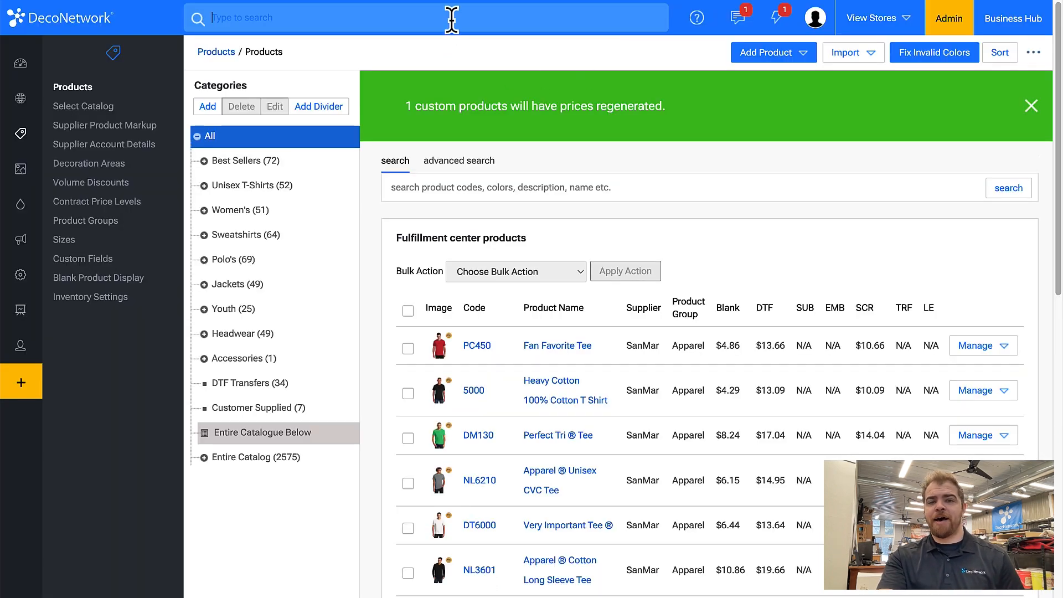